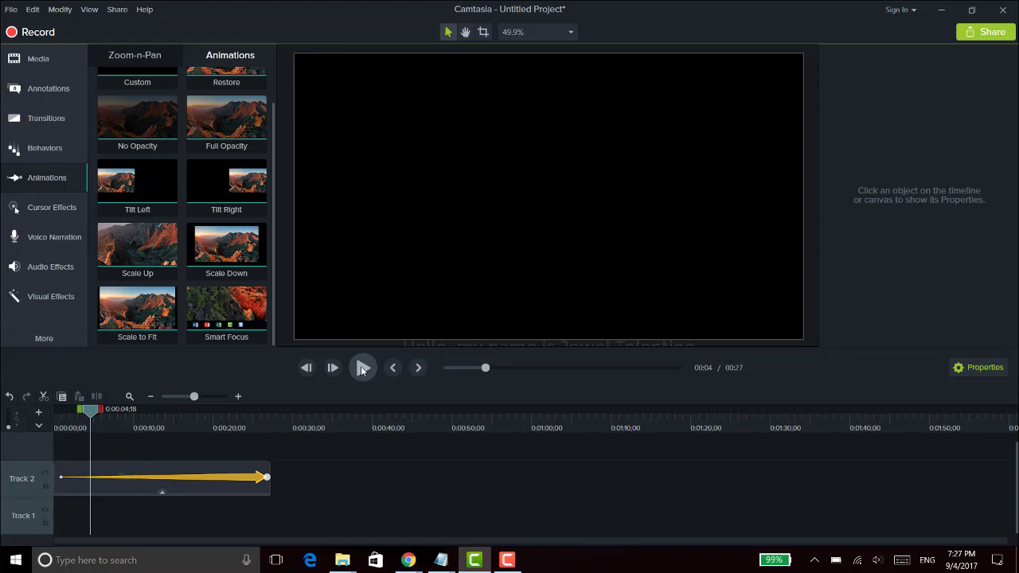
Preview the old caption animation, then delete its text clip from Track 2.
{"action": "left_click", "coordinate": [361, 368]}
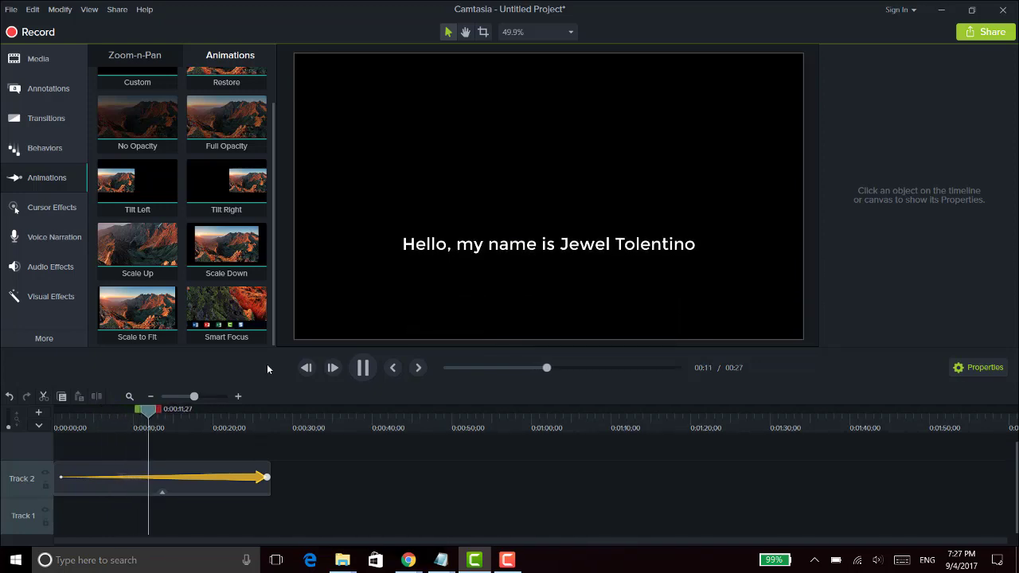
{"action": "left_click", "coordinate": [362, 374]}
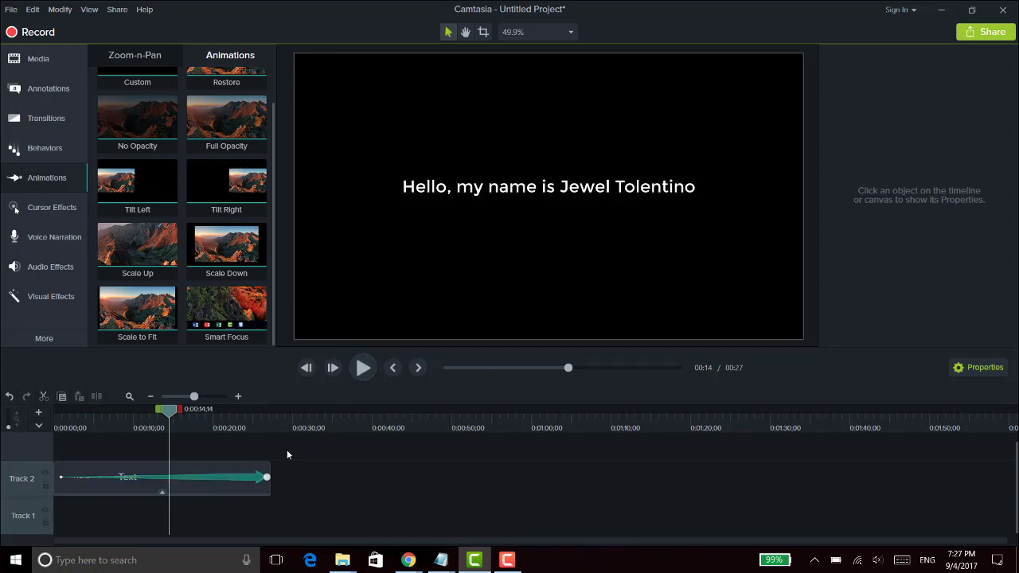
{"action": "left_click", "coordinate": [177, 481]}
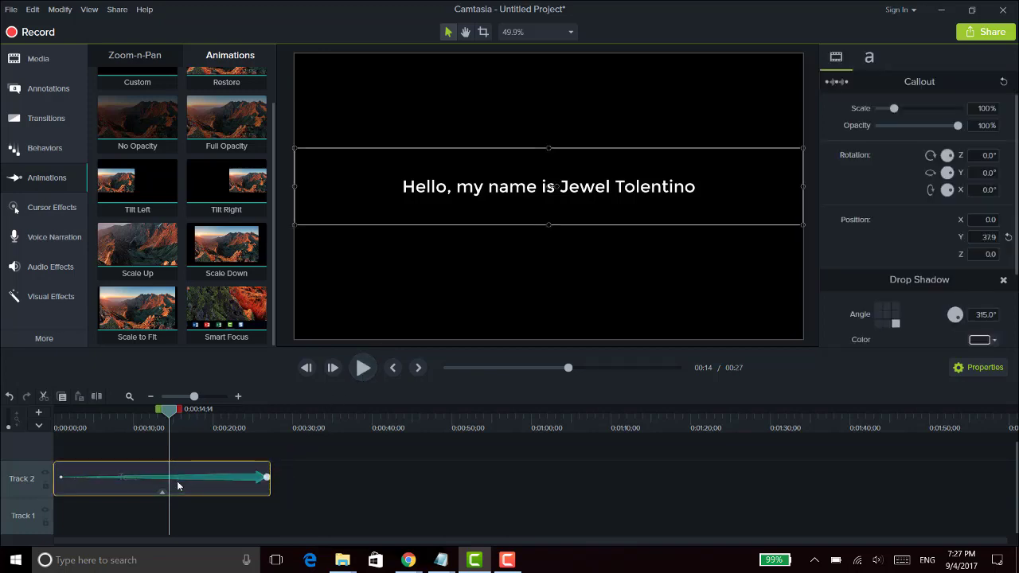
{"action": "key", "text": "Delete"}
Drop a plain ABC text callout from the Annotations callouts onto the start of Track 2.
{"action": "left_click", "coordinate": [24, 61]}
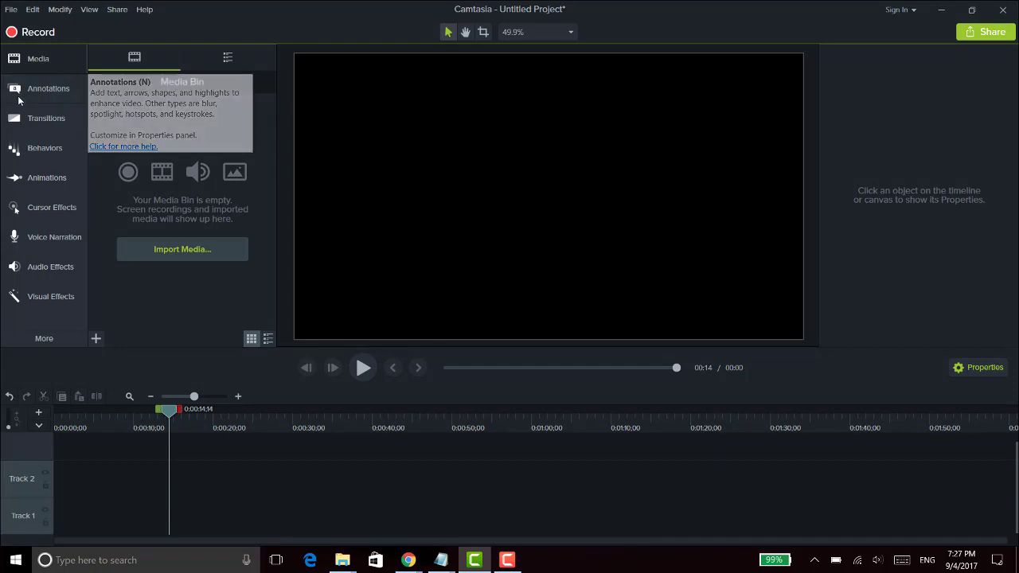
{"action": "left_click", "coordinate": [26, 102]}
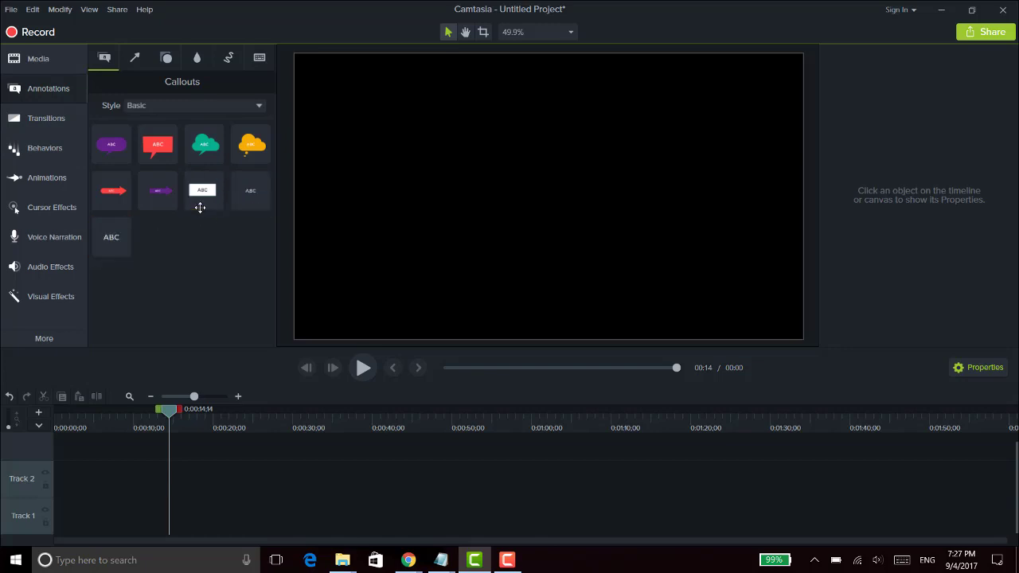
{"action": "left_click_drag", "start_coordinate": [112, 236], "coordinate": [52, 486]}
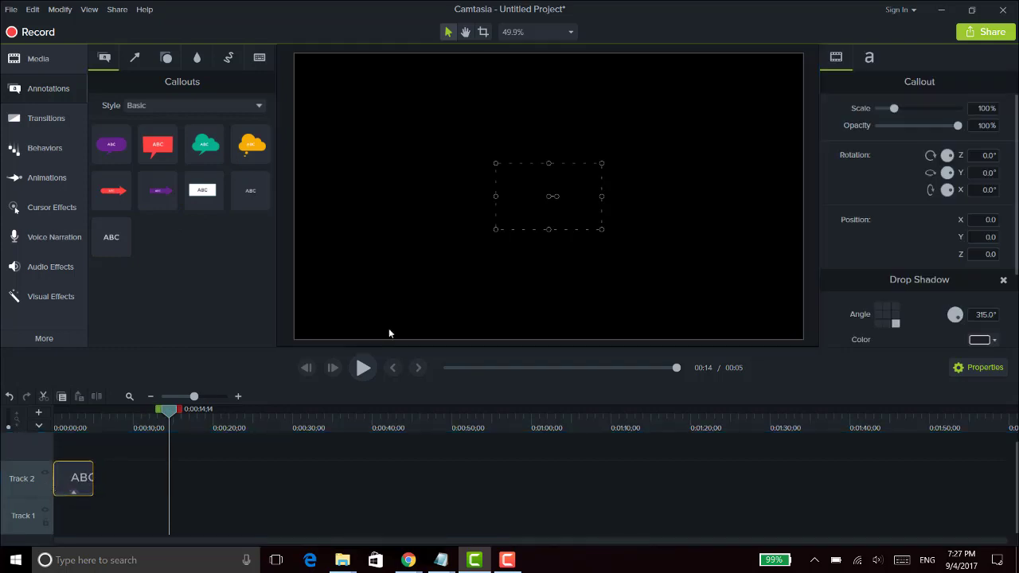
Replace the callout's ABC placeholder with 'Hello, my name is' followed by the person's full name.
{"action": "left_click", "coordinate": [77, 430]}
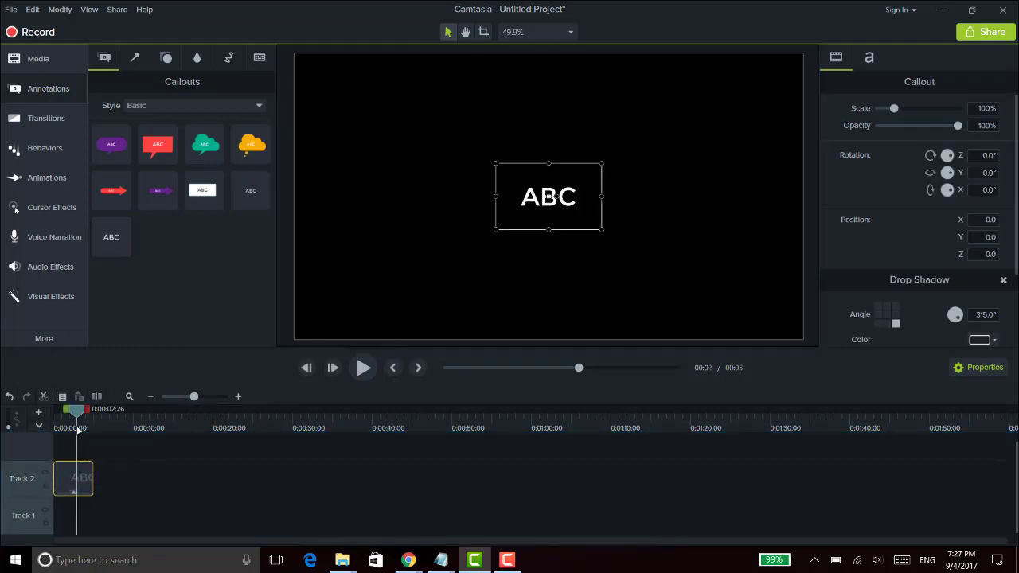
{"action": "double_click", "coordinate": [531, 200]}
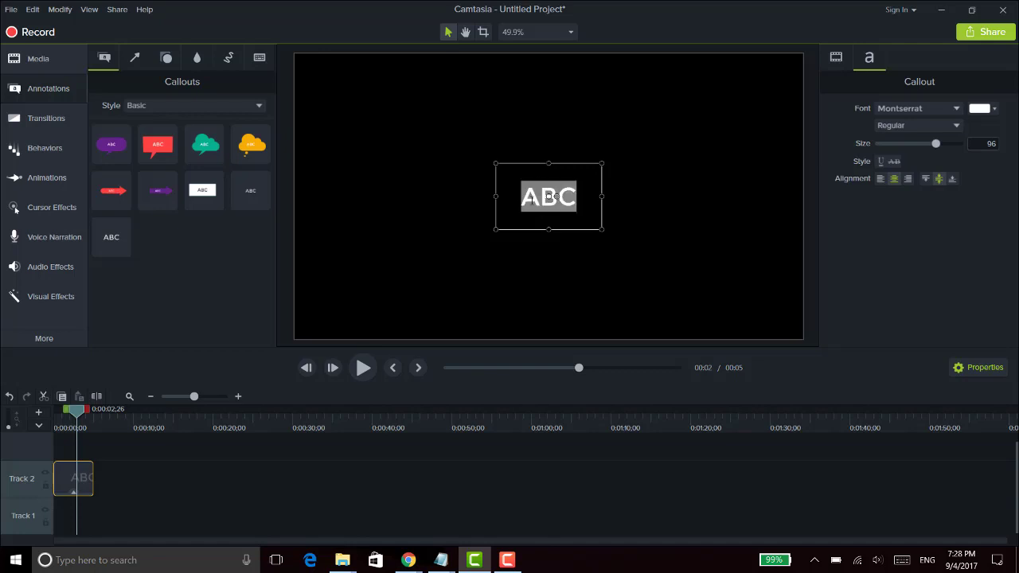
{"action": "type", "text": "Hellom"}
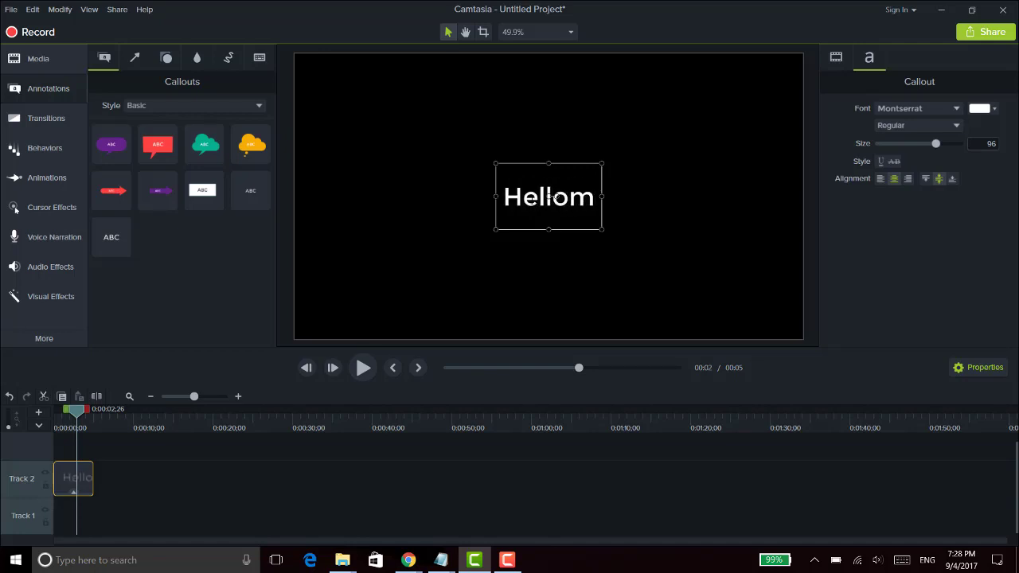
{"action": "key", "text": "BackSpace"}
{"action": "type", "text": ", my"}
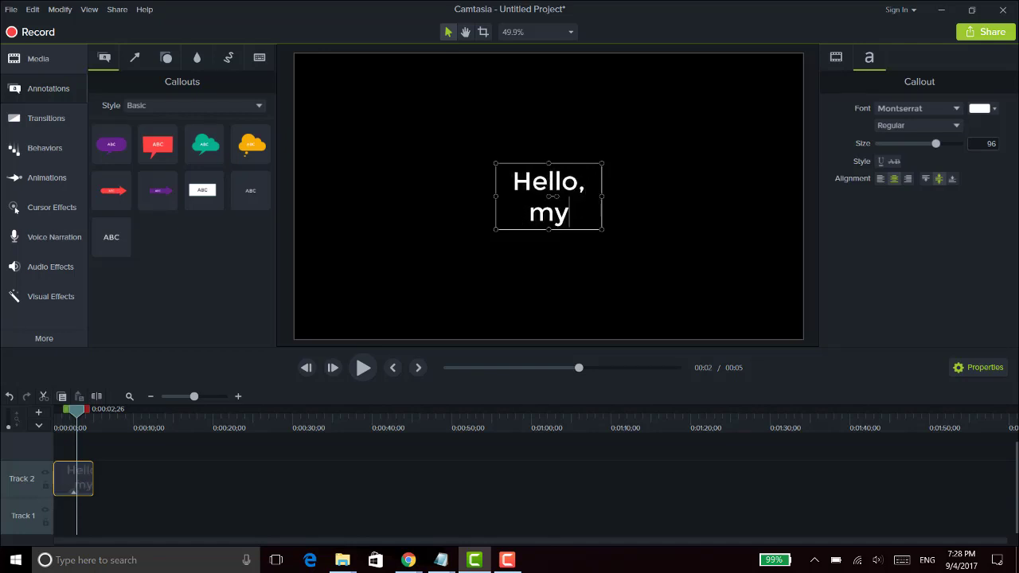
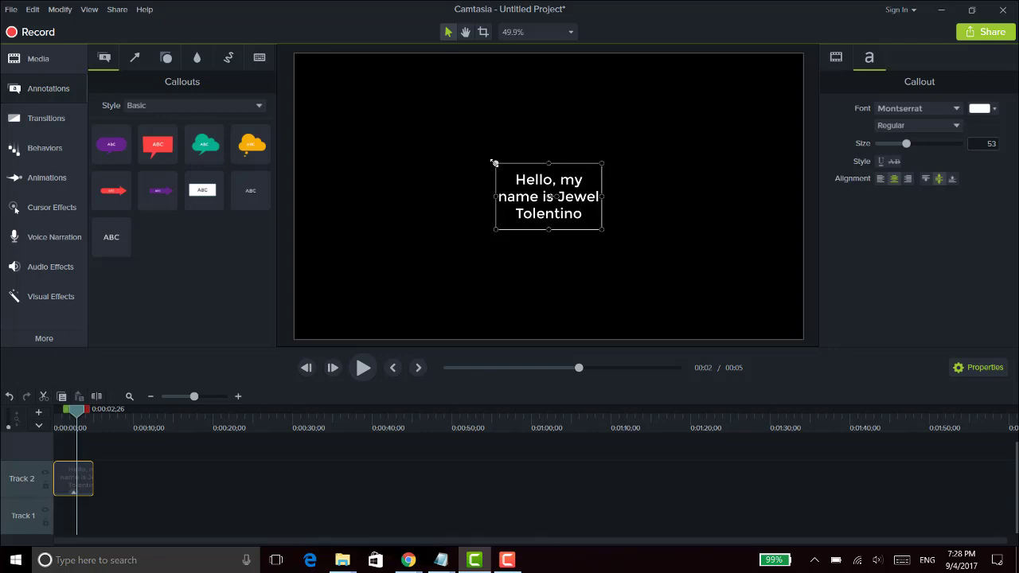
Stretch the callout box to the full canvas width and nudge it toward the centre.
{"action": "left_click_drag", "start_coordinate": [484, 162], "coordinate": [294, 160]}
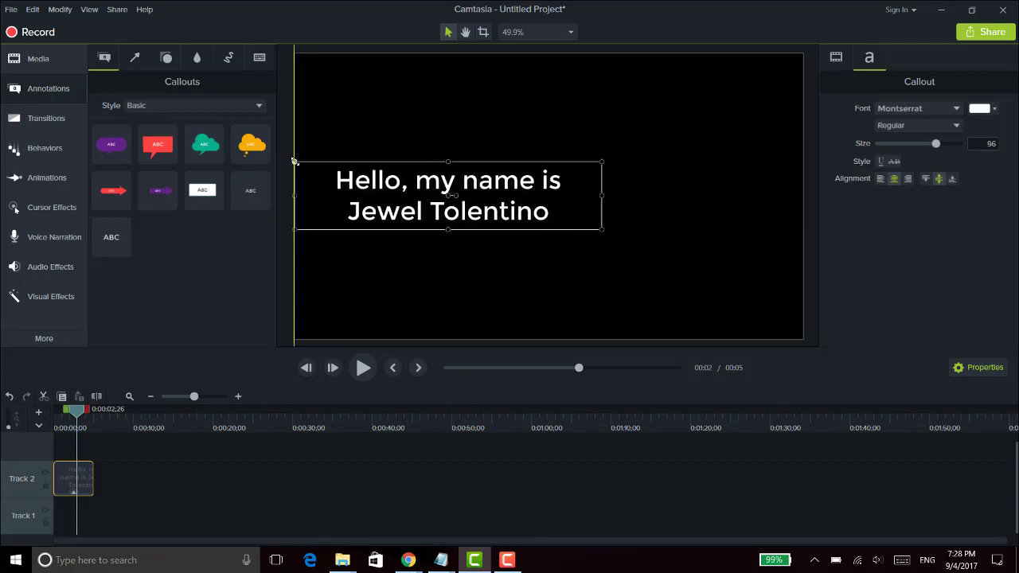
{"action": "left_click_drag", "start_coordinate": [601, 161], "coordinate": [803, 148]}
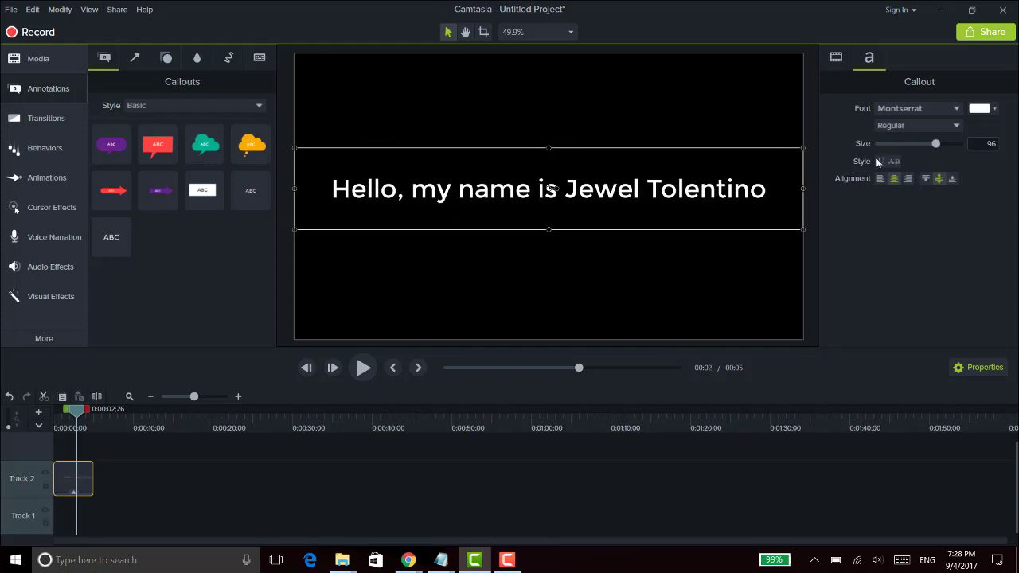
{"action": "mouse_move", "coordinate": [803, 188]}
{"action": "left_mouse_down"}
{"action": "mouse_move", "coordinate": [780, 189]}
{"action": "mouse_move", "coordinate": [802, 189]}
{"action": "left_mouse_up"}
{"action": "left_click_drag", "start_coordinate": [360, 164], "coordinate": [363, 171]}
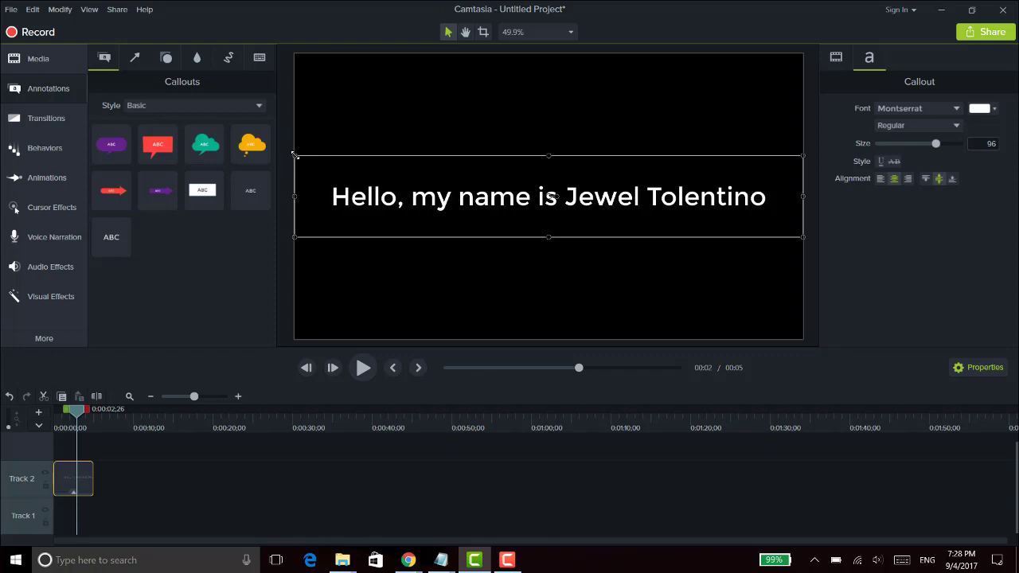
{"action": "mouse_move", "coordinate": [294, 155]}
{"action": "left_mouse_down"}
{"action": "mouse_move", "coordinate": [278, 135]}
{"action": "mouse_move", "coordinate": [289, 144]}
{"action": "left_mouse_up"}
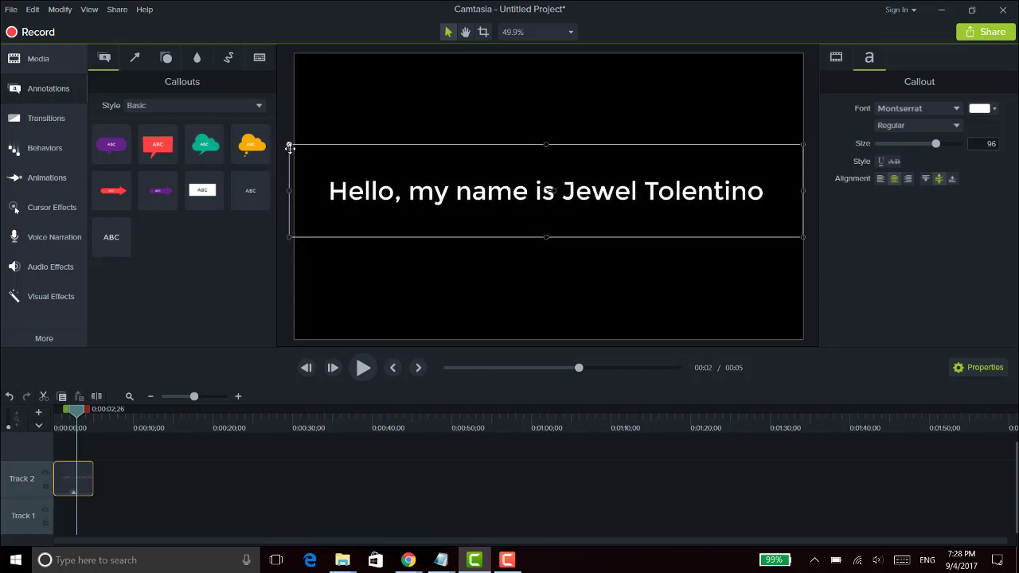
Align the callout's left edge, set text size 71, and extend the clip to about 18 seconds.
{"action": "left_click_drag", "start_coordinate": [285, 191], "coordinate": [292, 192]}
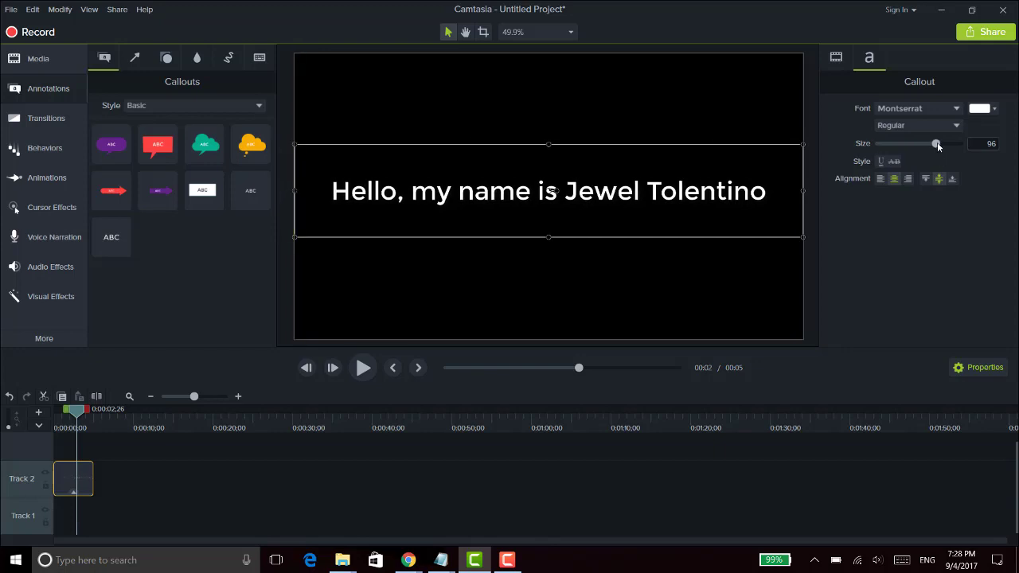
{"action": "mouse_move", "coordinate": [936, 145]}
{"action": "left_mouse_down"}
{"action": "mouse_move", "coordinate": [890, 145]}
{"action": "mouse_move", "coordinate": [920, 145]}
{"action": "left_mouse_up"}
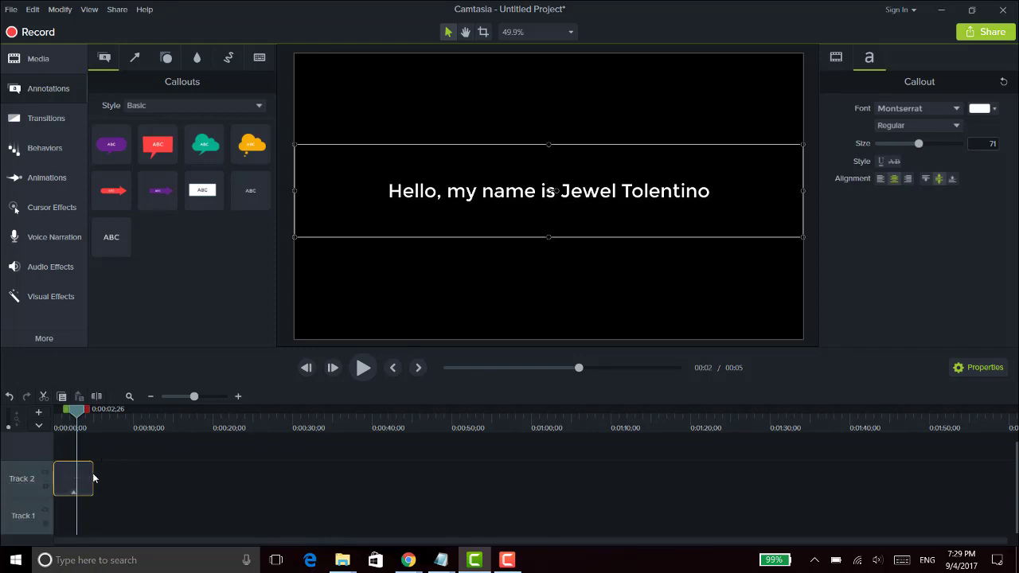
{"action": "left_click_drag", "start_coordinate": [93, 478], "coordinate": [196, 491]}
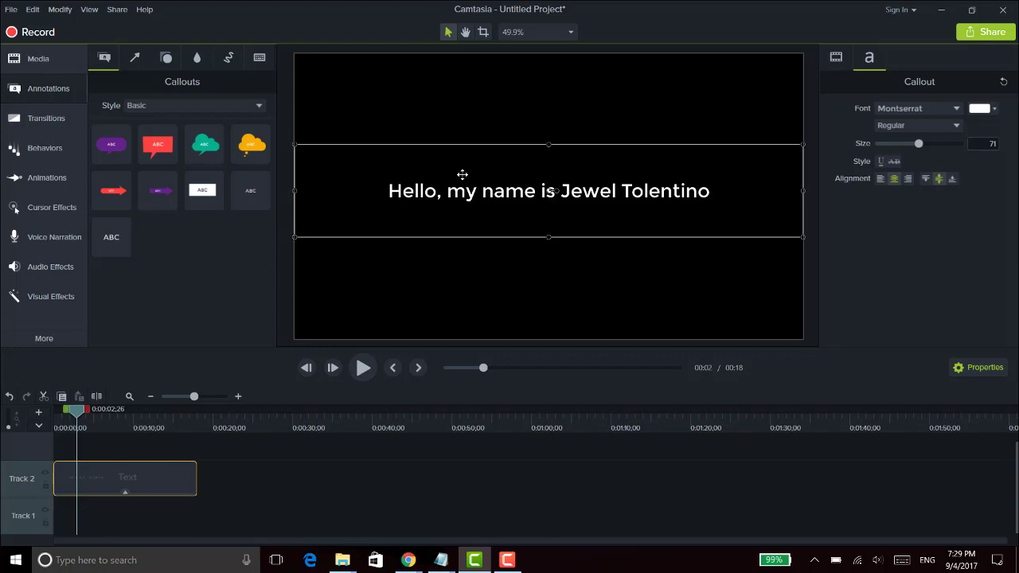
Drag the greeting callout down to the canvas's bottom edge and deselect it.
{"action": "left_click_drag", "start_coordinate": [463, 174], "coordinate": [466, 17]}
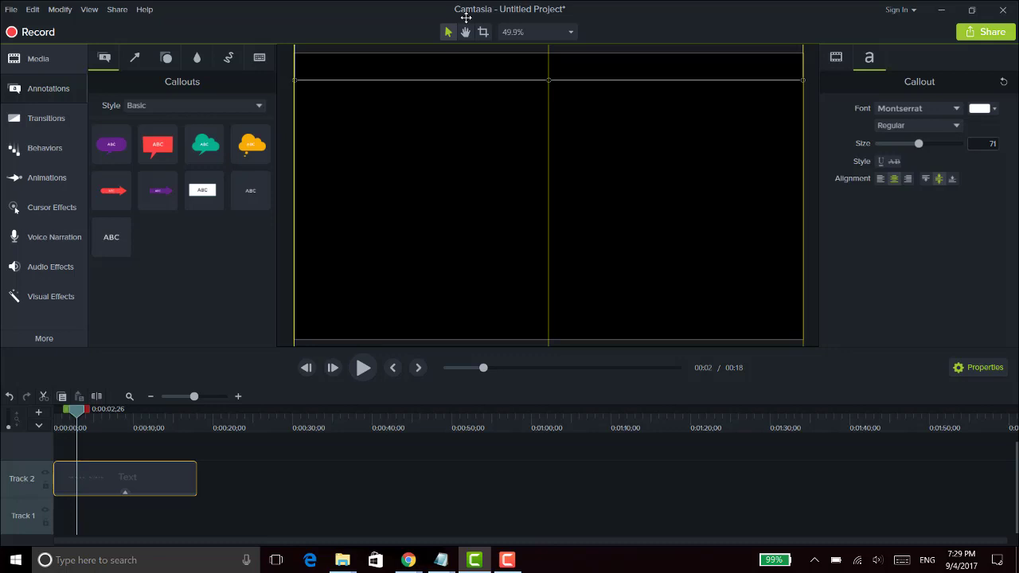
{"action": "left_click_drag", "start_coordinate": [466, 17], "coordinate": [470, 331]}
{"action": "left_click", "coordinate": [288, 249]}
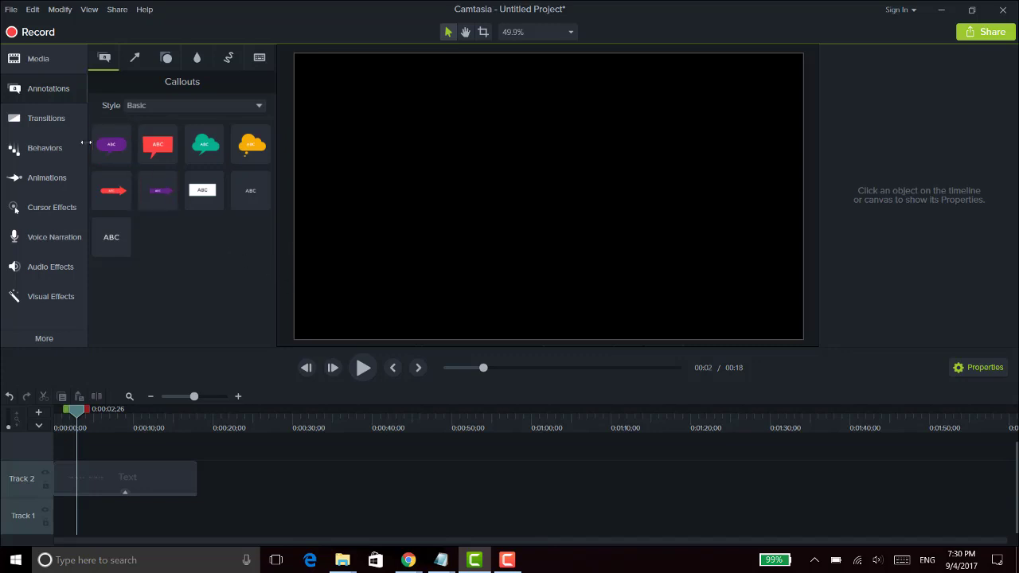
Apply a Custom animation to the Track 2 clip with the callout ending at the canvas top edge.
{"action": "left_click", "coordinate": [42, 181]}
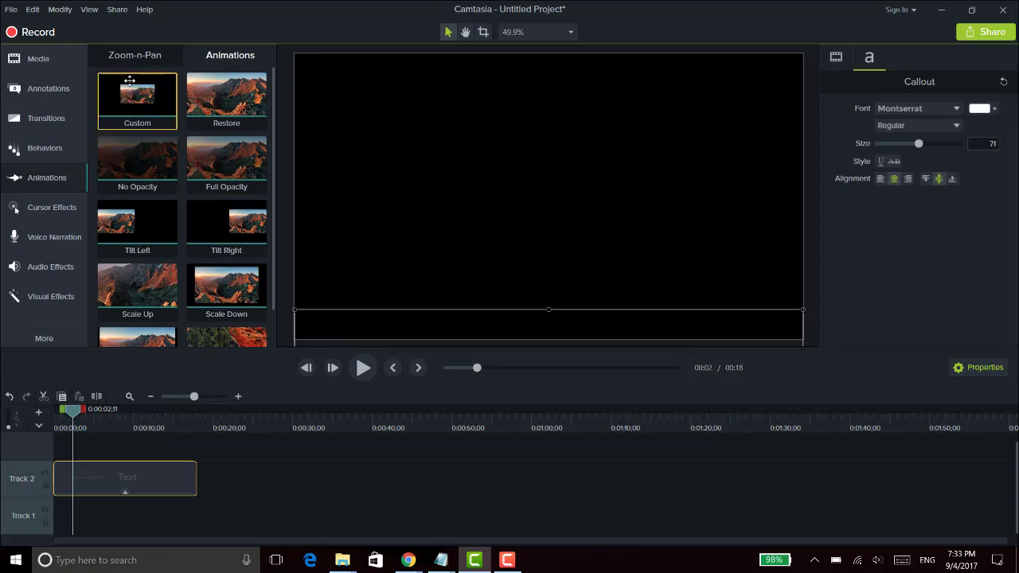
{"action": "mouse_move", "coordinate": [129, 80]}
{"action": "left_mouse_down"}
{"action": "mouse_move", "coordinate": [166, 386]}
{"action": "mouse_move", "coordinate": [79, 477]}
{"action": "left_mouse_up"}
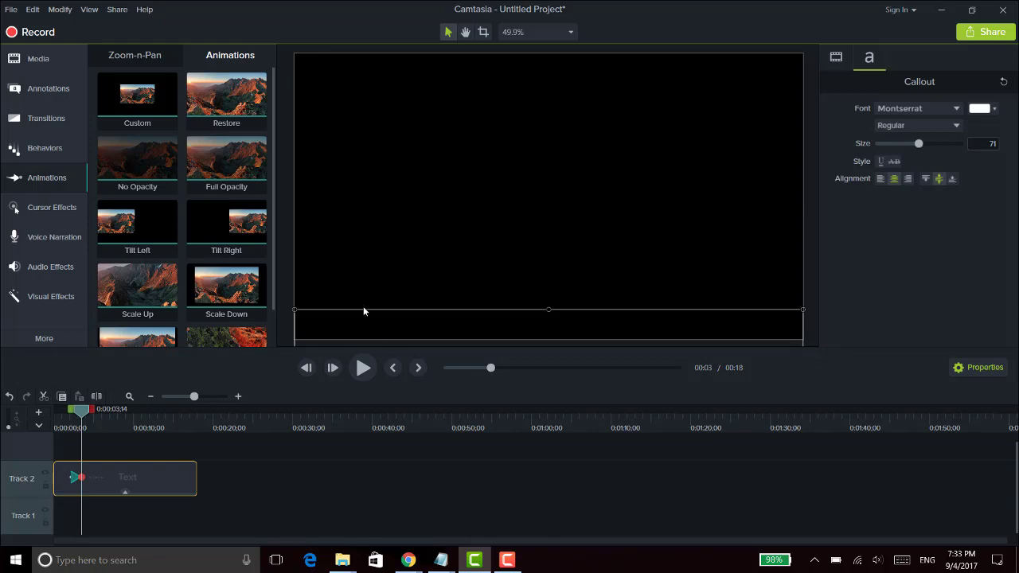
{"action": "left_click_drag", "start_coordinate": [358, 324], "coordinate": [359, 15]}
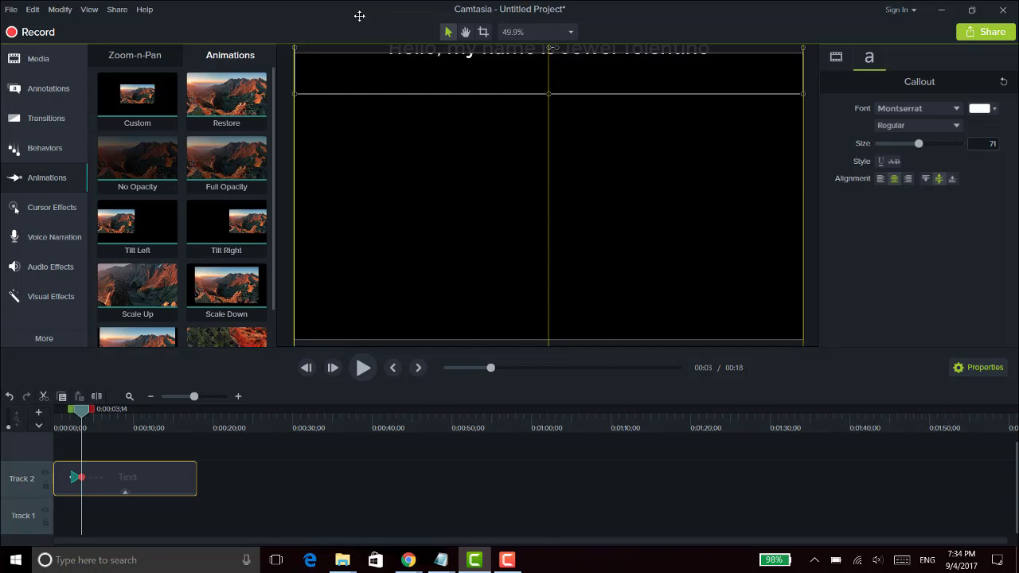
{"action": "left_click_drag", "start_coordinate": [359, 16], "coordinate": [361, 9]}
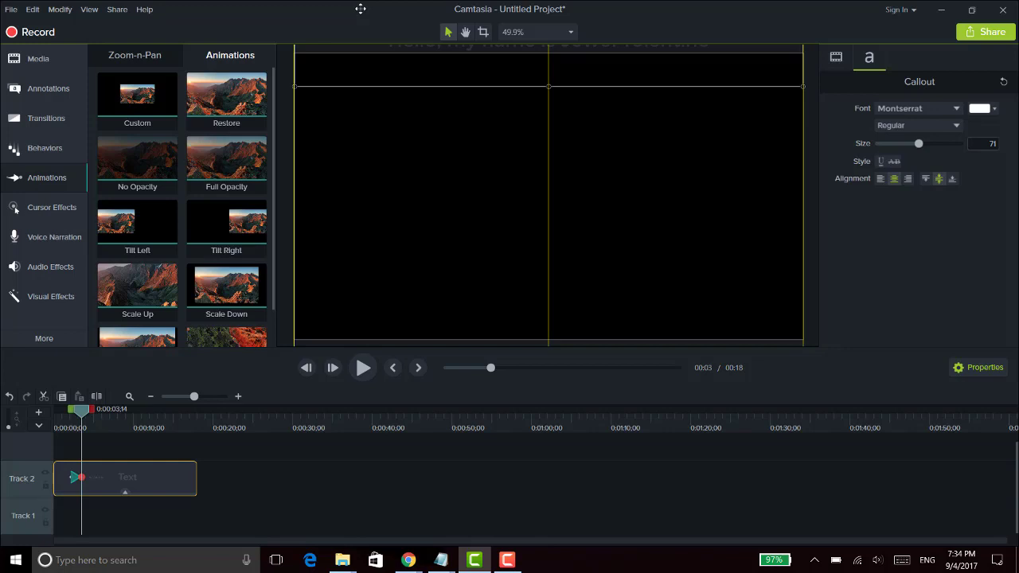
{"action": "left_click_drag", "start_coordinate": [361, 8], "coordinate": [361, 10]}
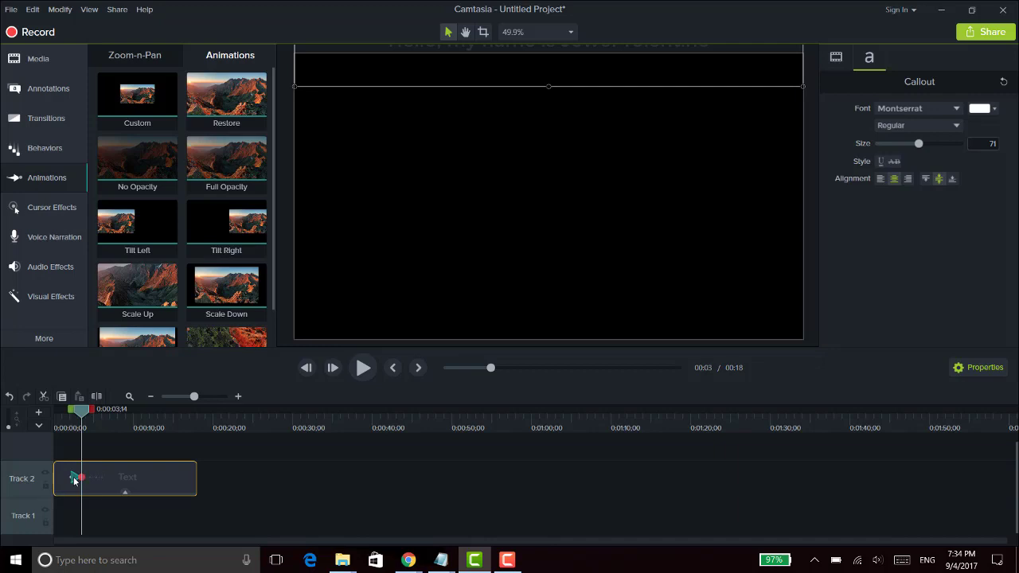
{"action": "left_click_drag", "start_coordinate": [82, 410], "coordinate": [63, 411]}
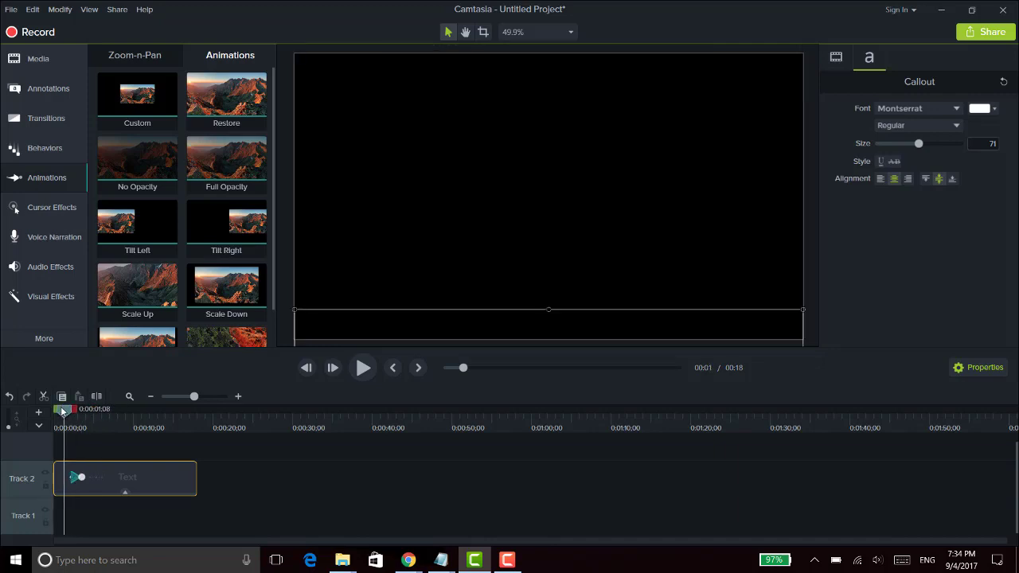
Lengthen the callout's movement animation to a 10;18 duration.
{"action": "left_click", "coordinate": [365, 370]}
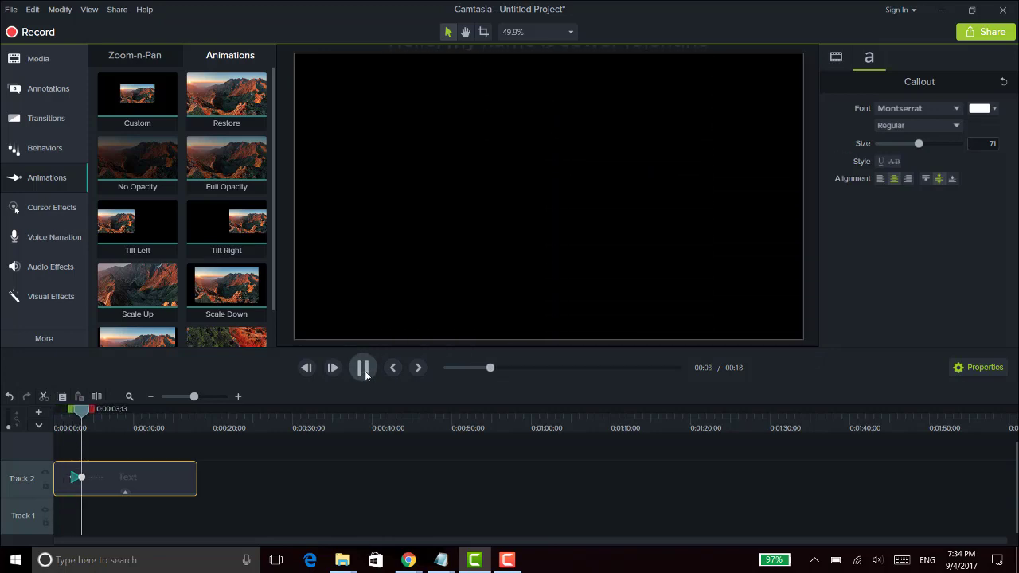
{"action": "left_click", "coordinate": [362, 368]}
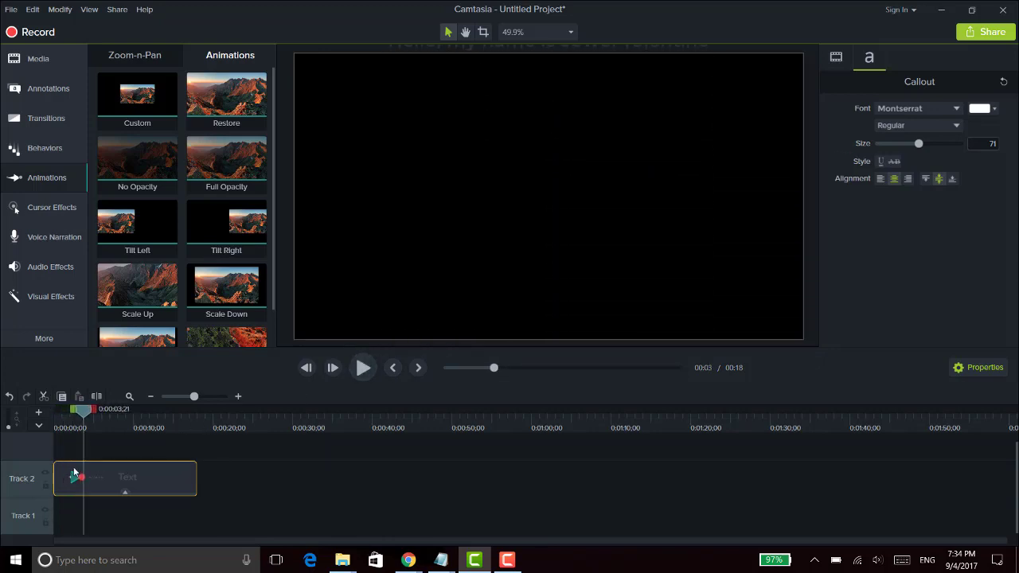
{"action": "left_click_drag", "start_coordinate": [81, 477], "coordinate": [156, 478]}
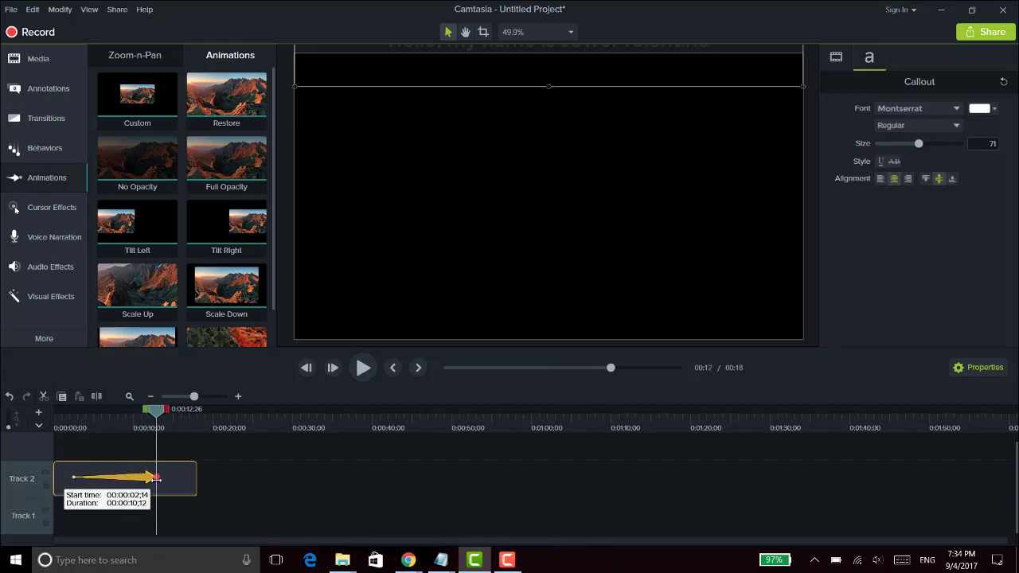
{"action": "left_click_drag", "start_coordinate": [156, 477], "coordinate": [158, 477]}
Return the playhead to 0:00 and play the preview from the beginning.
{"action": "left_click", "coordinate": [63, 422]}
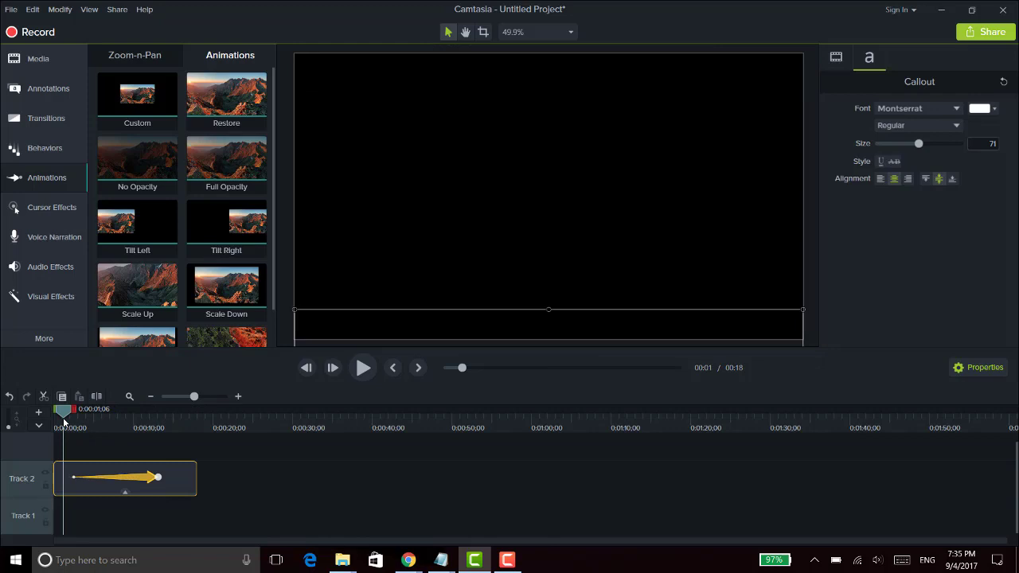
{"action": "left_click_drag", "start_coordinate": [64, 422], "coordinate": [45, 418]}
{"action": "left_click", "coordinate": [362, 368]}
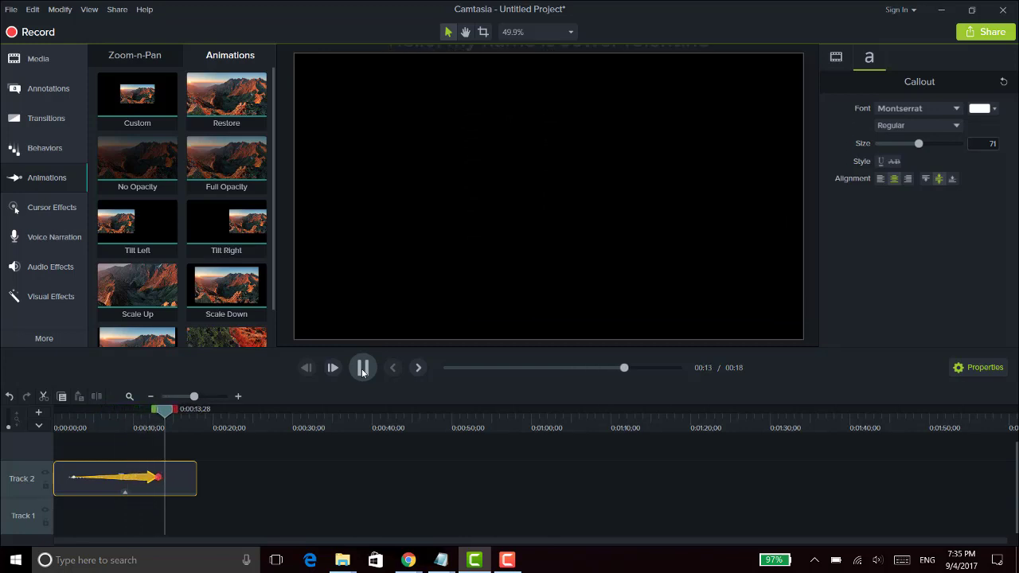
{"action": "left_click", "coordinate": [363, 367]}
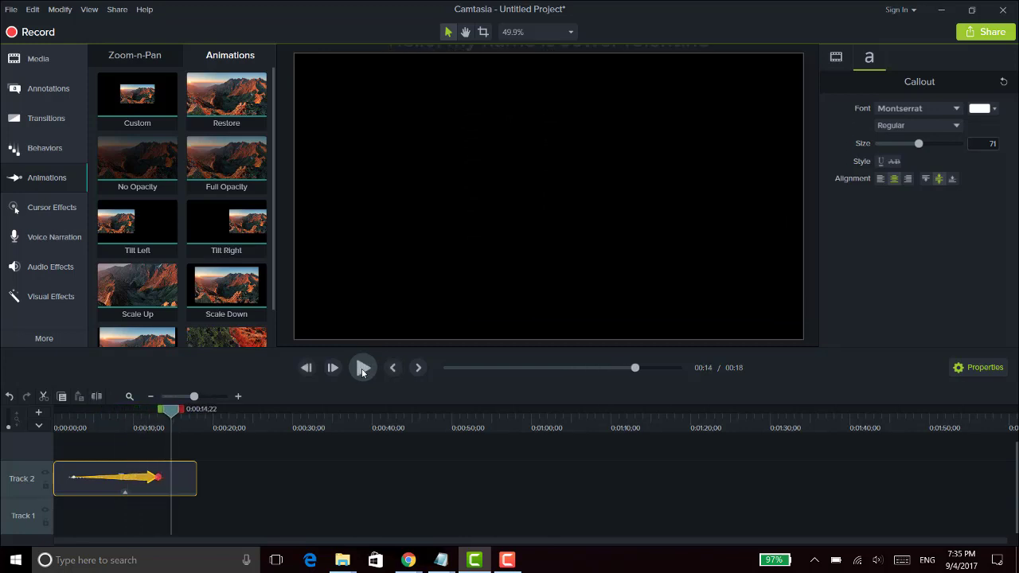
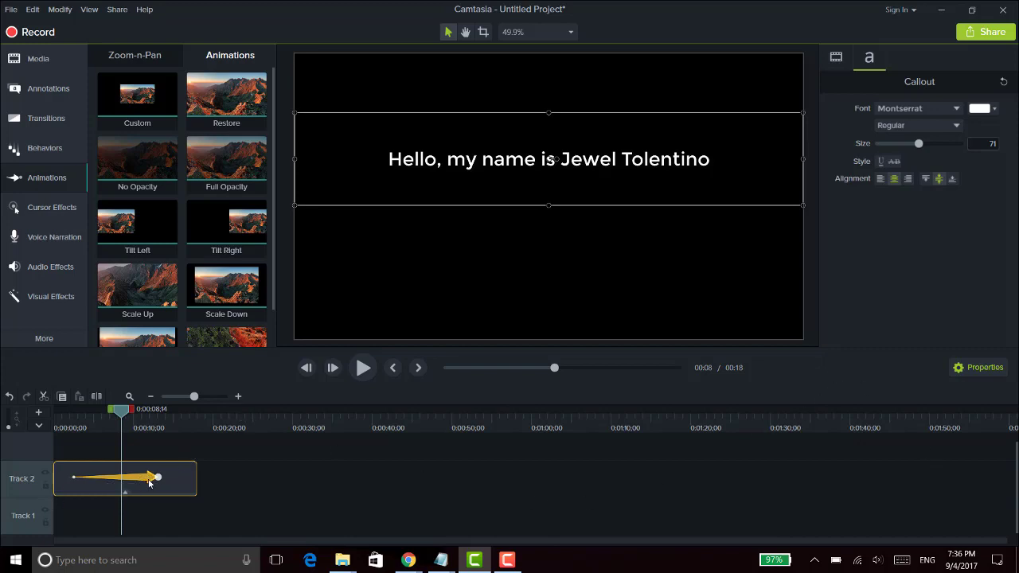
Delete and restore the callout clip, then place the greeting off the canvas's top-left corner at 0:01.
{"action": "key", "text": "Delete"}
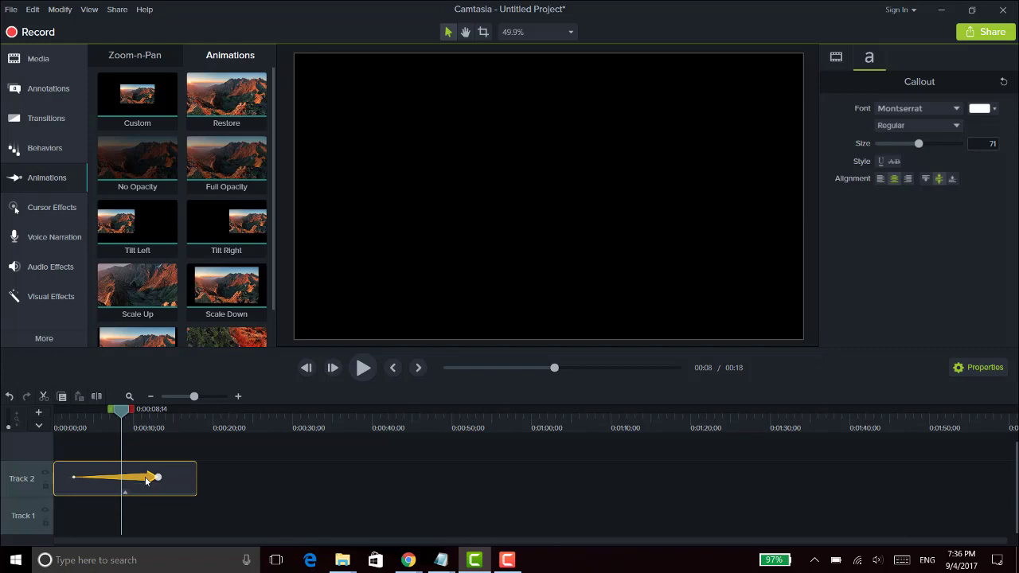
{"action": "left_click", "coordinate": [65, 426]}
{"action": "key", "text": "ctrl+z"}
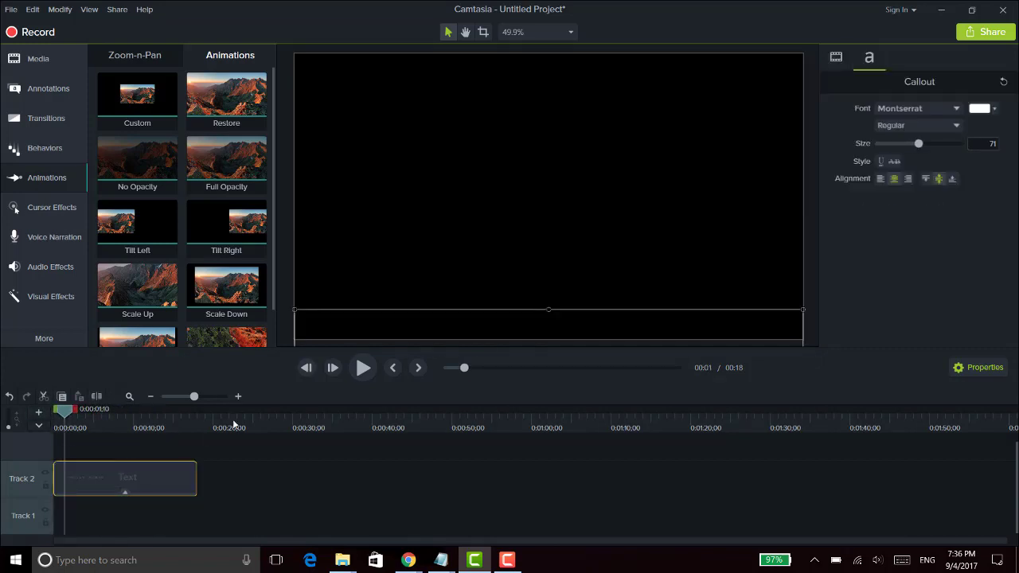
{"action": "left_click_drag", "start_coordinate": [498, 320], "coordinate": [55, 20]}
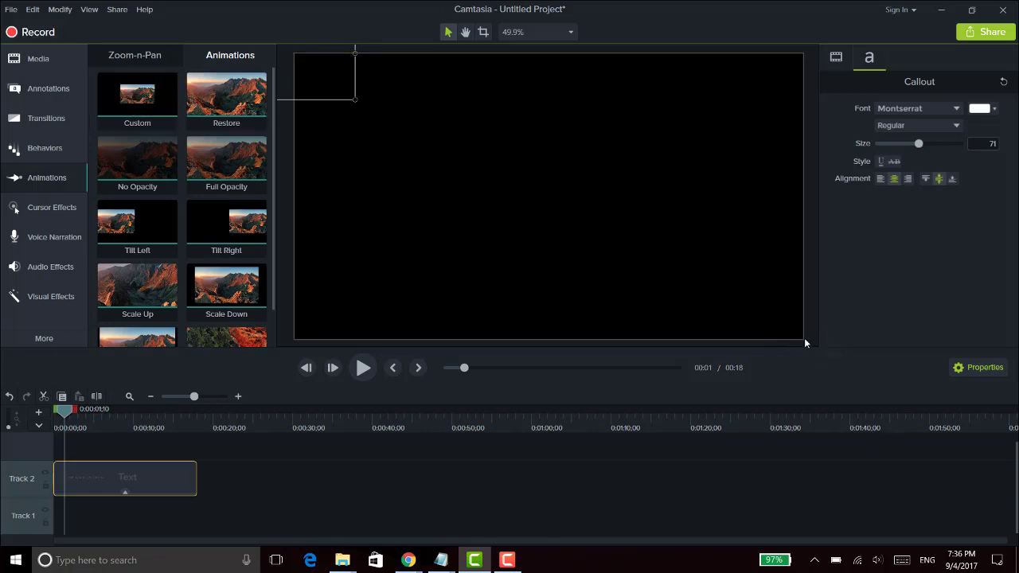
Add a Custom animation to the callout that ends with it past the canvas's bottom-right corner at 0:03.
{"action": "left_click_drag", "start_coordinate": [124, 103], "coordinate": [98, 483]}
{"action": "left_click", "coordinate": [80, 484]}
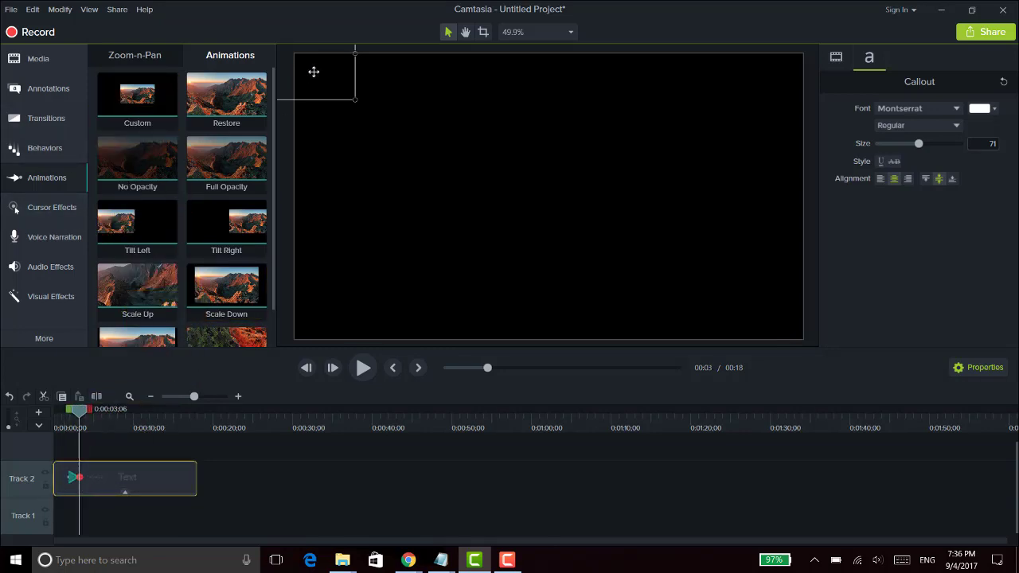
{"action": "left_click_drag", "start_coordinate": [313, 71], "coordinate": [1016, 370]}
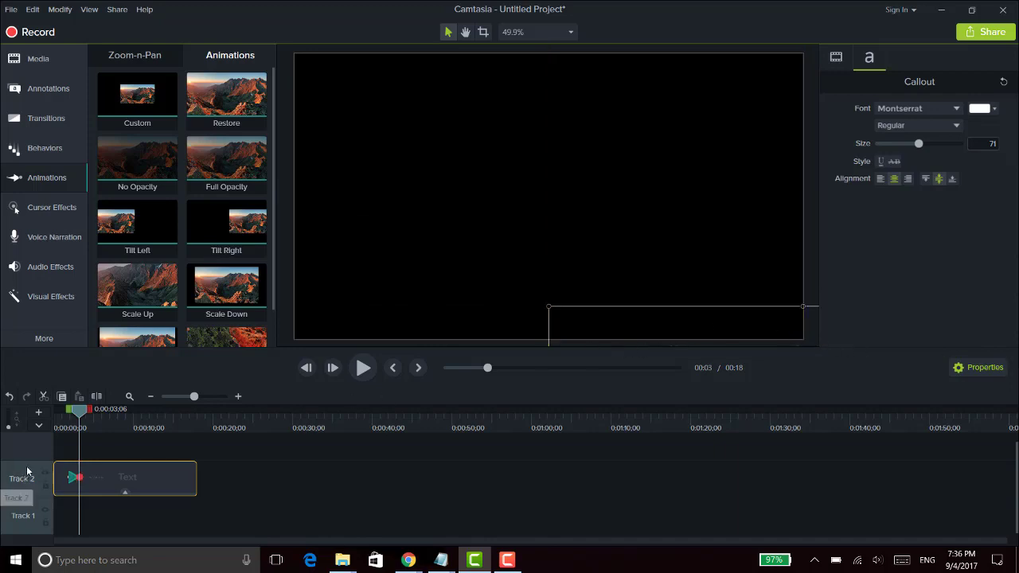
Preview the callout animation from about 0:01.
{"action": "left_click", "coordinate": [62, 428]}
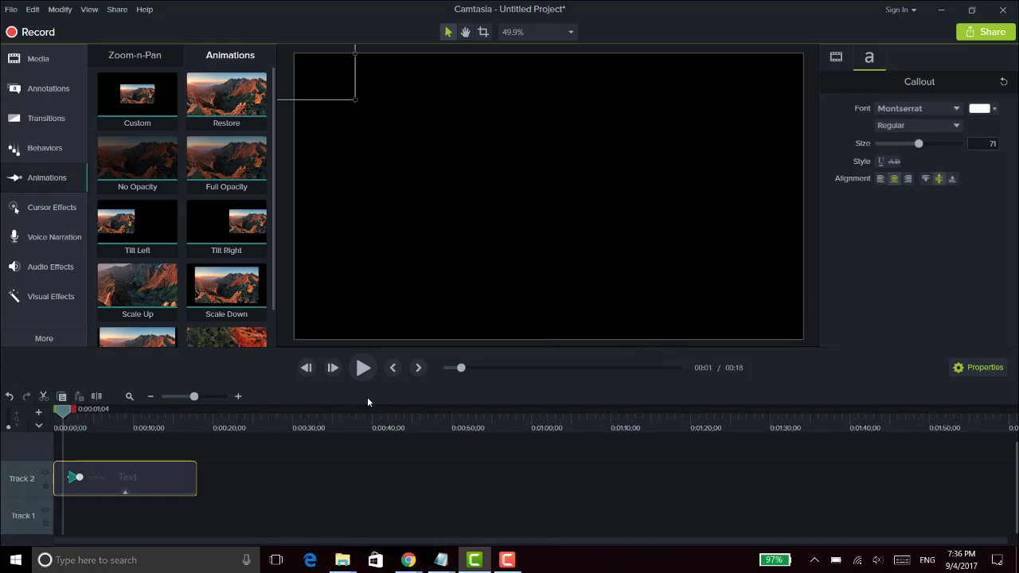
{"action": "left_click", "coordinate": [361, 368]}
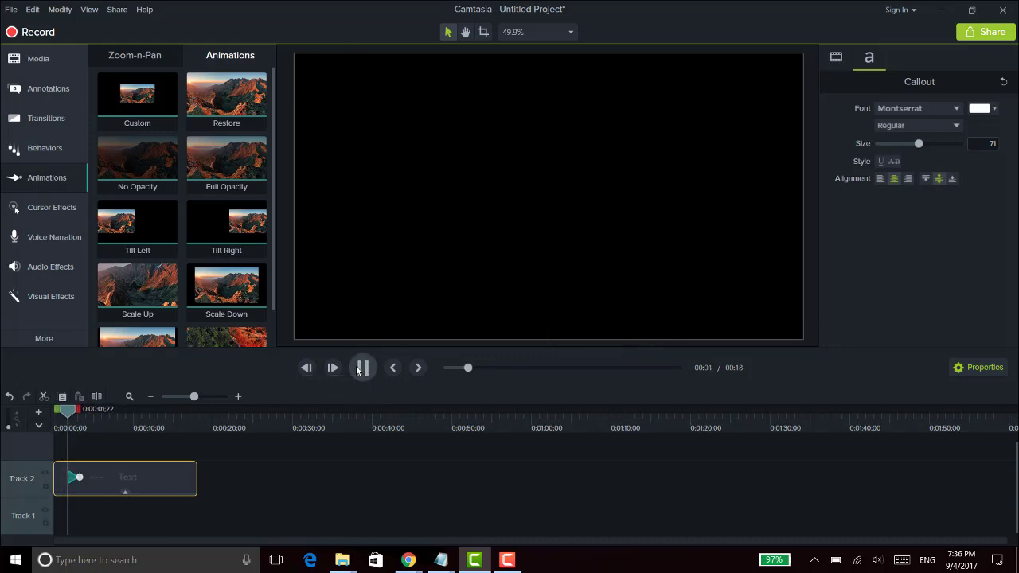
{"action": "left_click", "coordinate": [361, 367]}
Stretch the animation to end near 0:09, preview it, and park the playhead around 0:06.
{"action": "left_click_drag", "start_coordinate": [79, 477], "coordinate": [133, 477]}
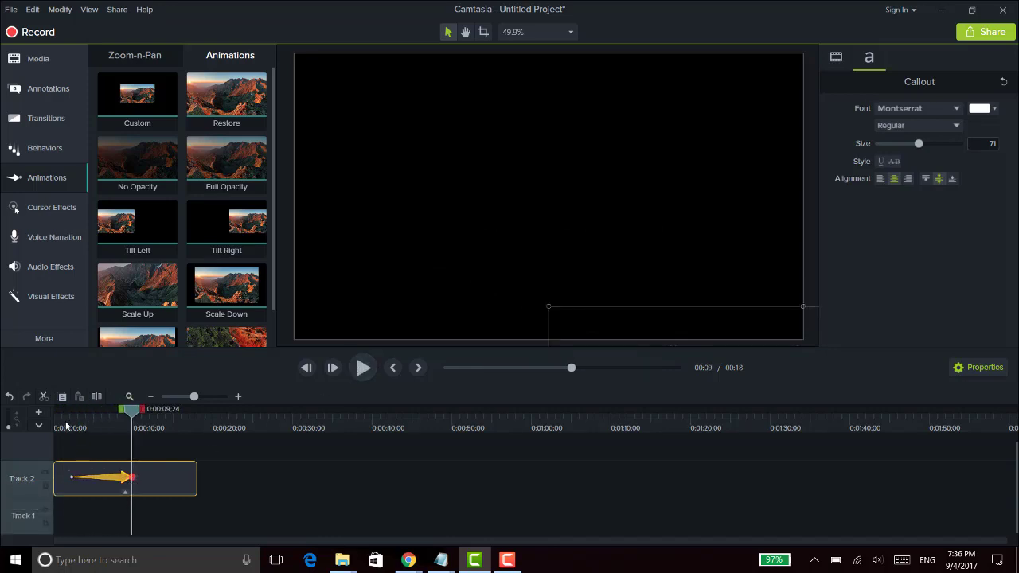
{"action": "left_click", "coordinate": [65, 422]}
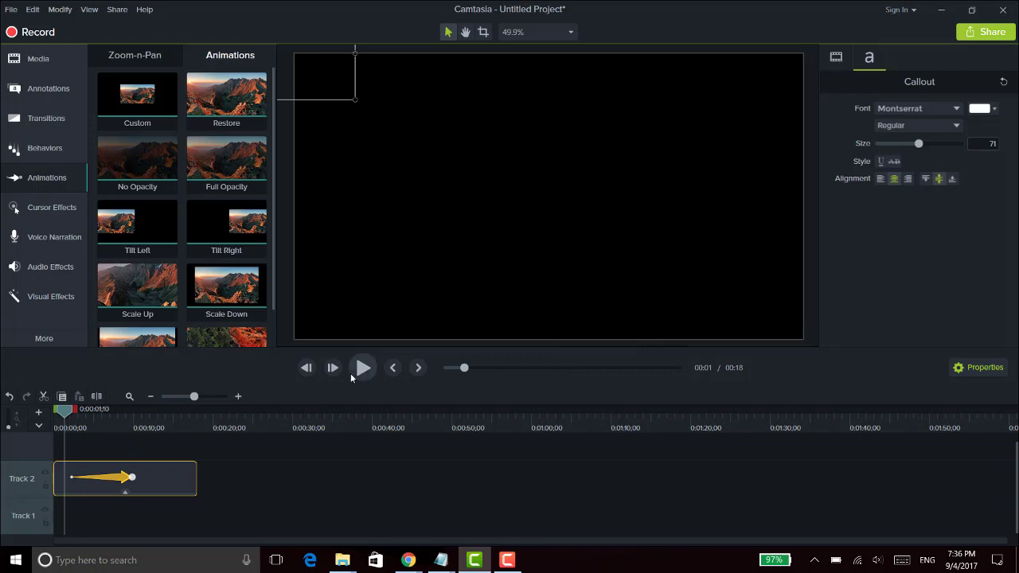
{"action": "left_click", "coordinate": [362, 368]}
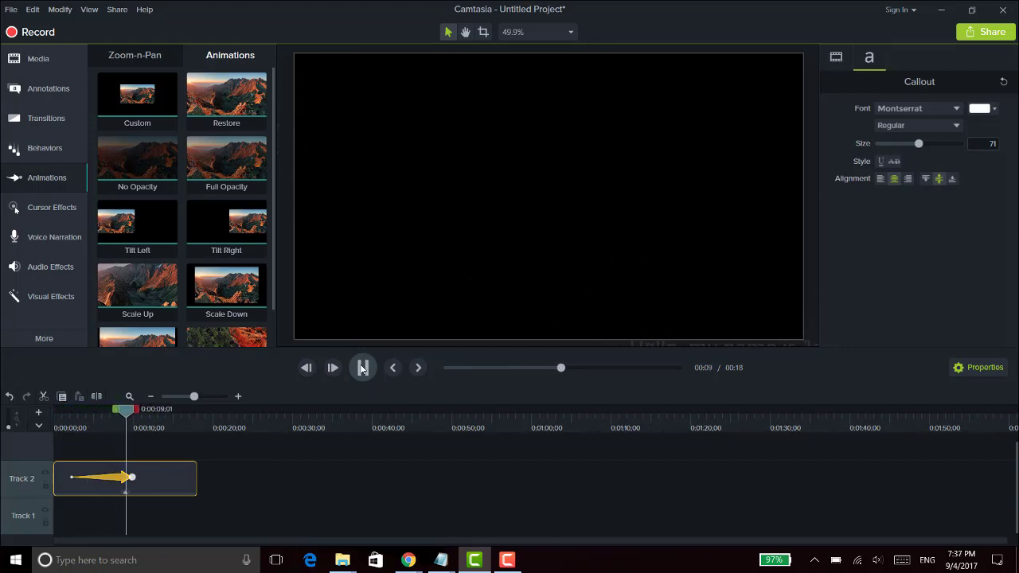
{"action": "left_click", "coordinate": [363, 367]}
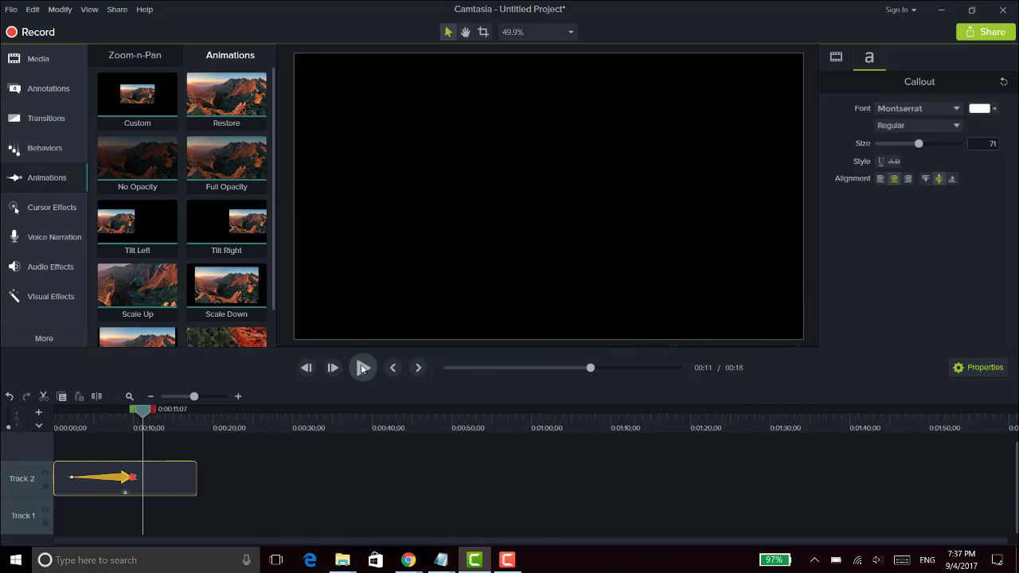
{"action": "left_click", "coordinate": [107, 418]}
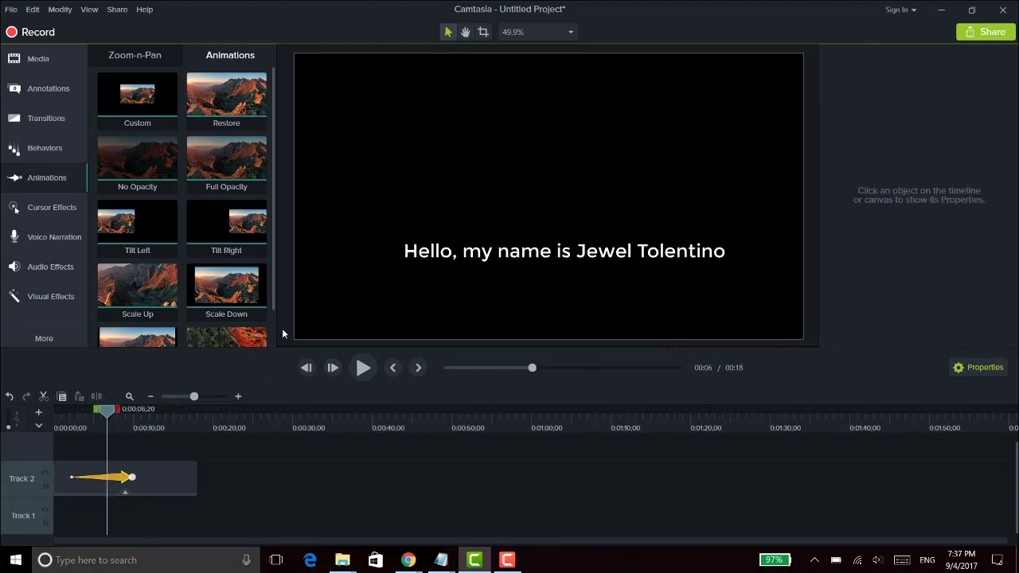